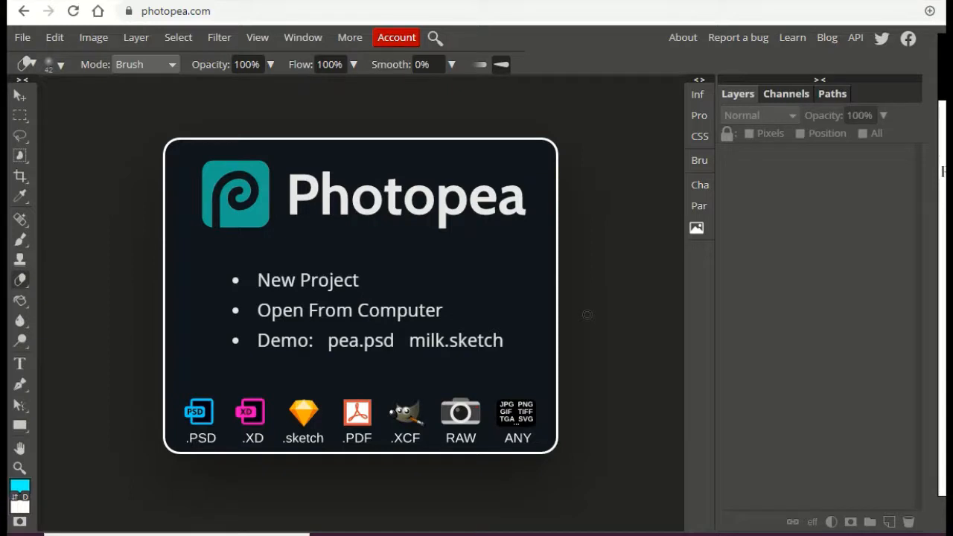
# Step: Open the Beyonce image from the OLD PICS folder
pyautogui.click(32, 42)
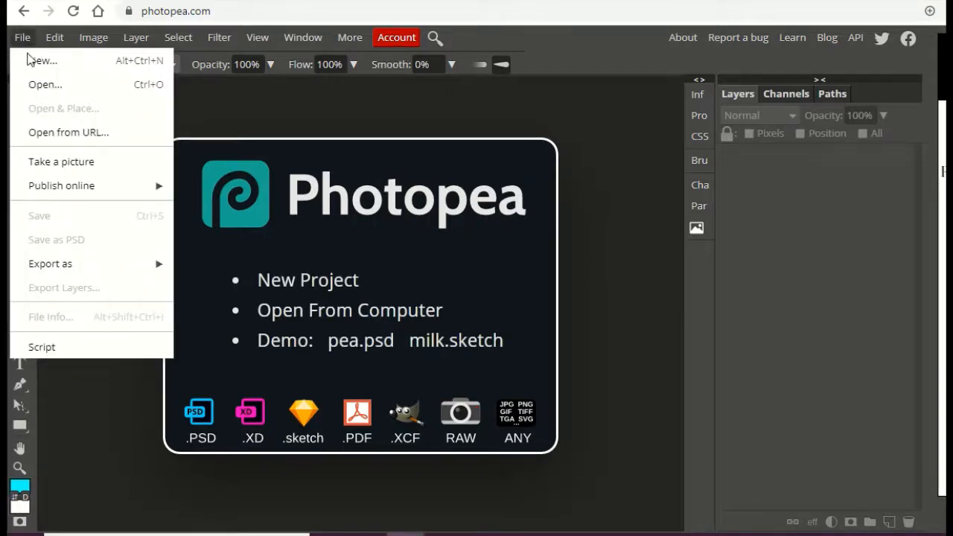
pyautogui.click(44, 85)
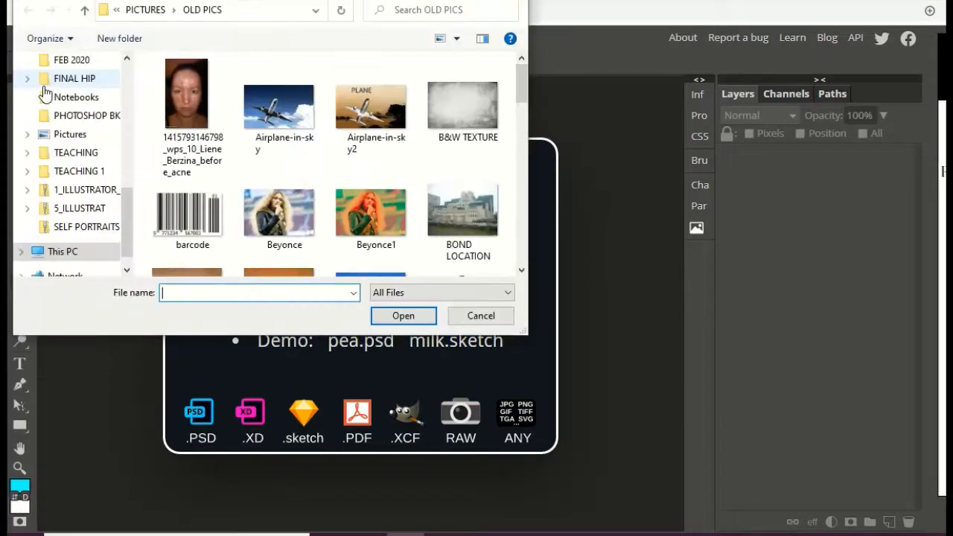
pyautogui.click(279, 216)
pyautogui.click(395, 315)
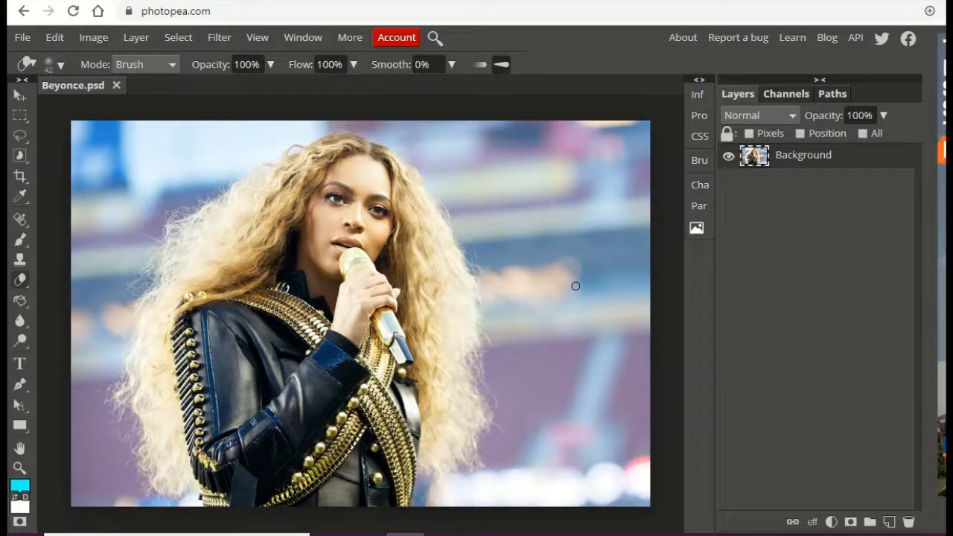
# Step: Set up the Eraser Tool with the soft round brush at 300 px size and 0% hardness
pyautogui.rightClick(21, 283)
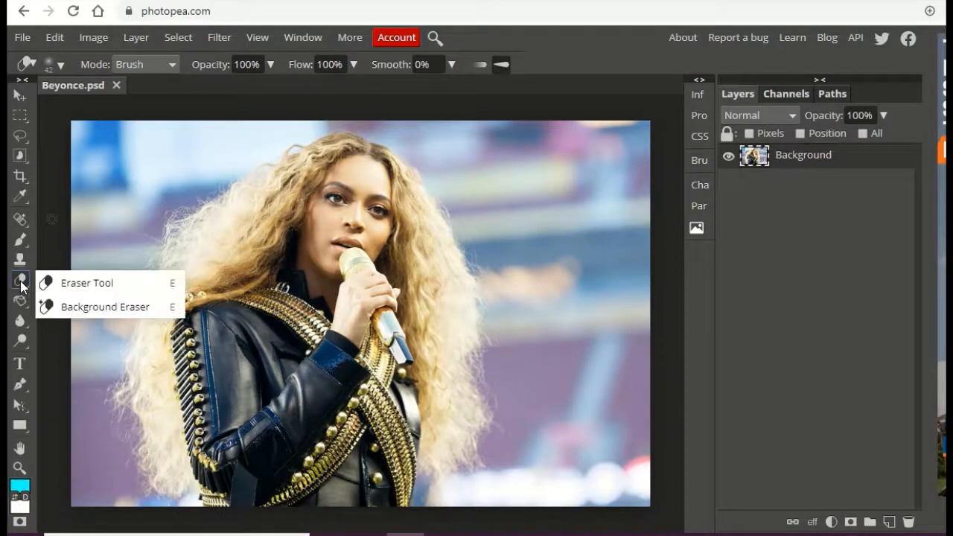
pyautogui.click(85, 285)
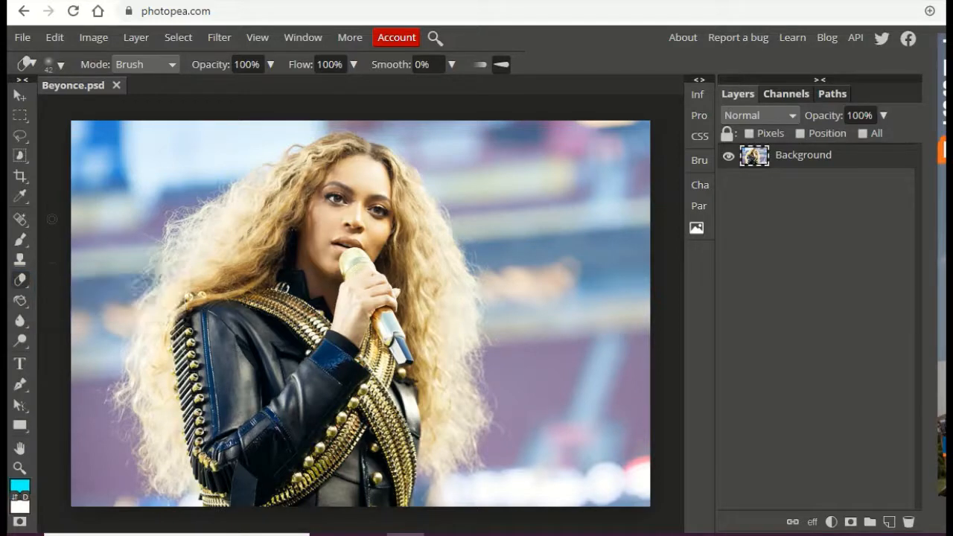
pyautogui.rightClick(112, 153)
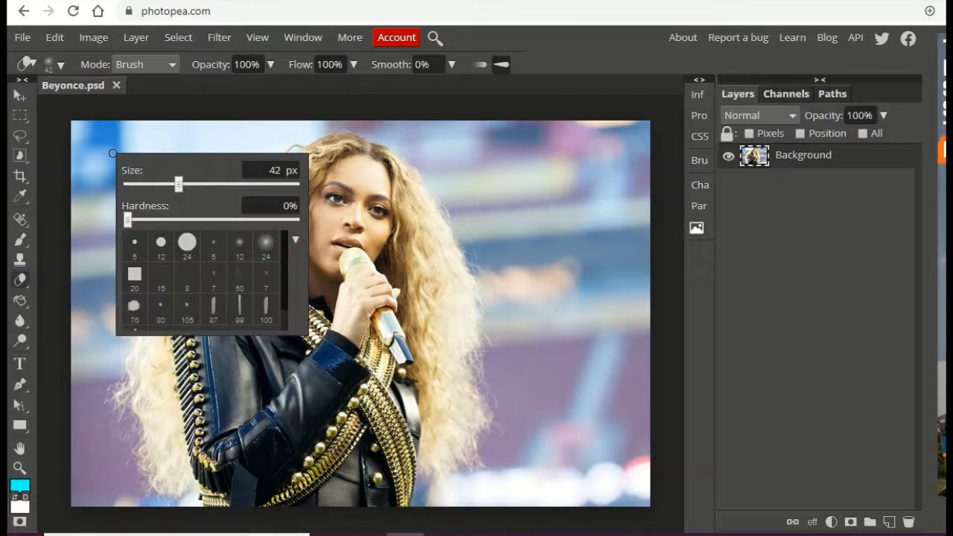
pyautogui.click(266, 243)
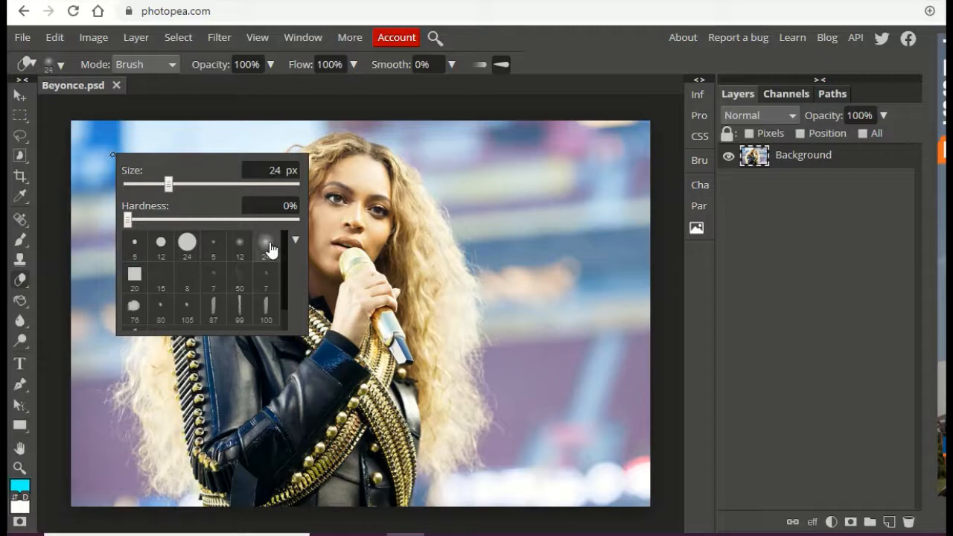
pyautogui.click(217, 185)
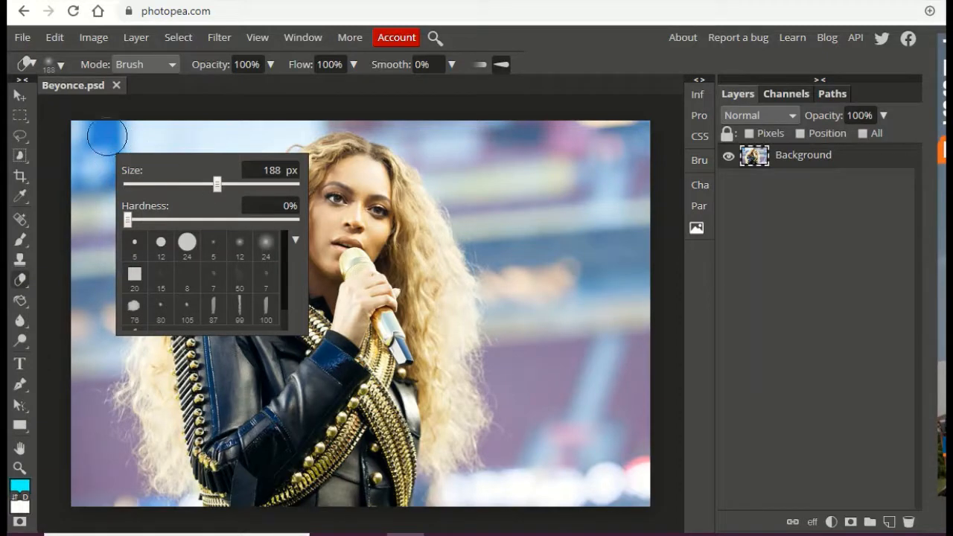
pyautogui.click(236, 192)
pyautogui.click(580, 38)
# Step: Erase the stadium background on both sides of the singer with broad soft strokes
pyautogui.moveTo(159, 144)
pyautogui.mouseDown()
pyautogui.moveTo(51, 200)
pyautogui.moveTo(77, 144)
pyautogui.moveTo(105, 158)
pyautogui.moveTo(194, 106)
pyautogui.moveTo(128, 158)
pyautogui.moveTo(123, 192)
pyautogui.moveTo(50, 298)
pyautogui.moveTo(74, 430)
pyautogui.moveTo(97, 261)
pyautogui.moveTo(111, 232)
pyautogui.moveTo(81, 378)
pyautogui.moveTo(96, 468)
pyautogui.mouseUp()
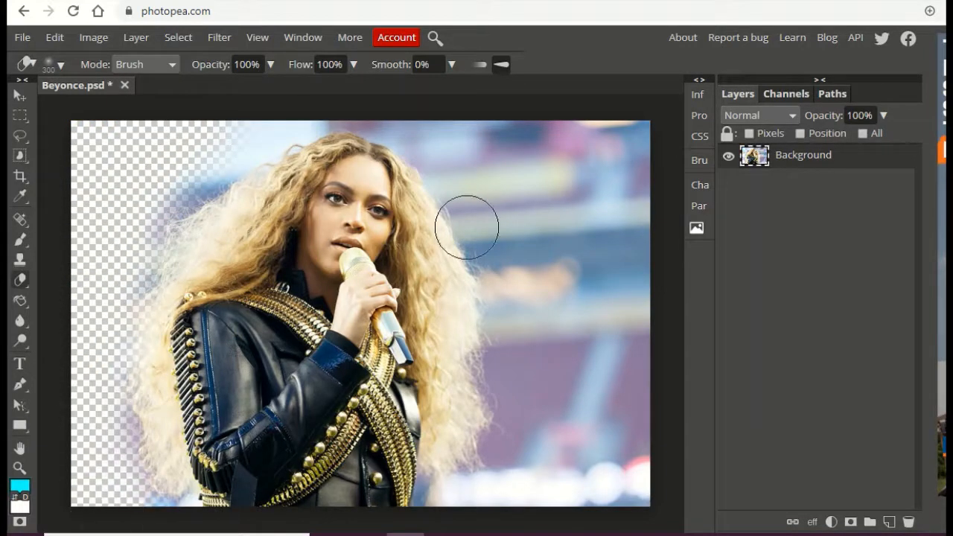
pyautogui.moveTo(466, 139)
pyautogui.mouseDown()
pyautogui.moveTo(623, 227)
pyautogui.moveTo(596, 153)
pyautogui.moveTo(582, 164)
pyautogui.moveTo(533, 105)
pyautogui.moveTo(571, 143)
pyautogui.moveTo(649, 146)
pyautogui.moveTo(666, 434)
pyautogui.moveTo(641, 448)
pyautogui.moveTo(645, 528)
pyautogui.moveTo(588, 304)
pyautogui.moveTo(546, 215)
pyautogui.moveTo(515, 201)
pyautogui.moveTo(533, 260)
pyautogui.moveTo(507, 227)
pyautogui.moveTo(552, 340)
pyautogui.moveTo(558, 410)
pyautogui.moveTo(532, 322)
pyautogui.moveTo(536, 379)
pyautogui.moveTo(552, 416)
pyautogui.moveTo(536, 485)
pyautogui.moveTo(548, 418)
pyautogui.moveTo(501, 517)
pyautogui.moveTo(522, 467)
pyautogui.moveTo(488, 514)
pyautogui.moveTo(499, 477)
pyautogui.moveTo(480, 507)
pyautogui.moveTo(464, 503)
pyautogui.moveTo(531, 408)
pyautogui.moveTo(539, 361)
pyautogui.moveTo(528, 392)
pyautogui.moveTo(486, 187)
pyautogui.moveTo(447, 137)
pyautogui.mouseUp()
pyautogui.moveTo(176, 153)
pyautogui.mouseDown()
pyautogui.moveTo(151, 179)
pyautogui.moveTo(103, 253)
pyautogui.moveTo(104, 296)
pyautogui.moveTo(111, 274)
pyautogui.moveTo(67, 406)
pyautogui.moveTo(72, 447)
pyautogui.moveTo(89, 417)
pyautogui.moveTo(134, 503)
pyautogui.mouseUp()
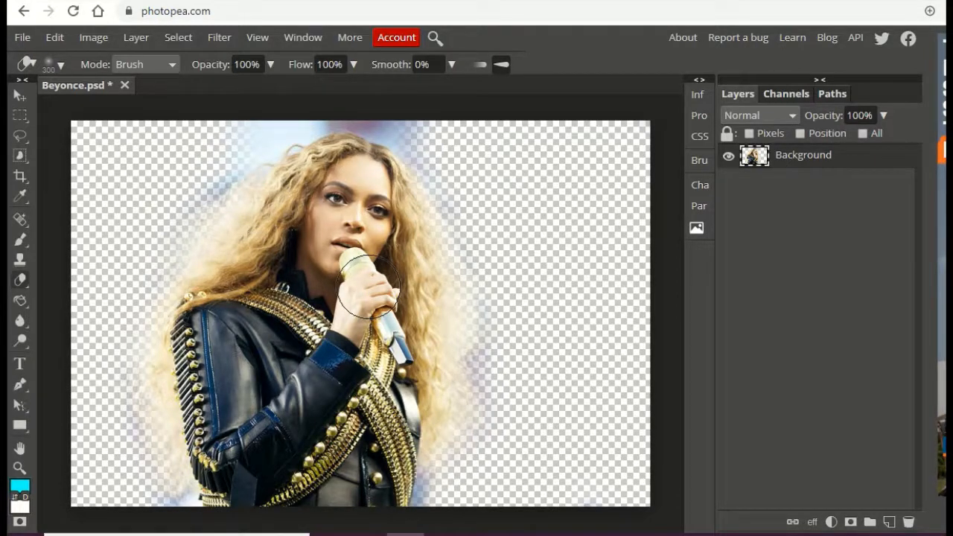
# Step: Undo all the eraser strokes on the photo
pyautogui.hotkey('ctrl', 'z')
pyautogui.hotkey('ctrl', 'z')
pyautogui.hotkey('ctrl', 'z')
pyautogui.hotkey('ctrl', 'z')
pyautogui.hotkey('ctrl', 'z')
pyautogui.hotkey('ctrl', 'z')
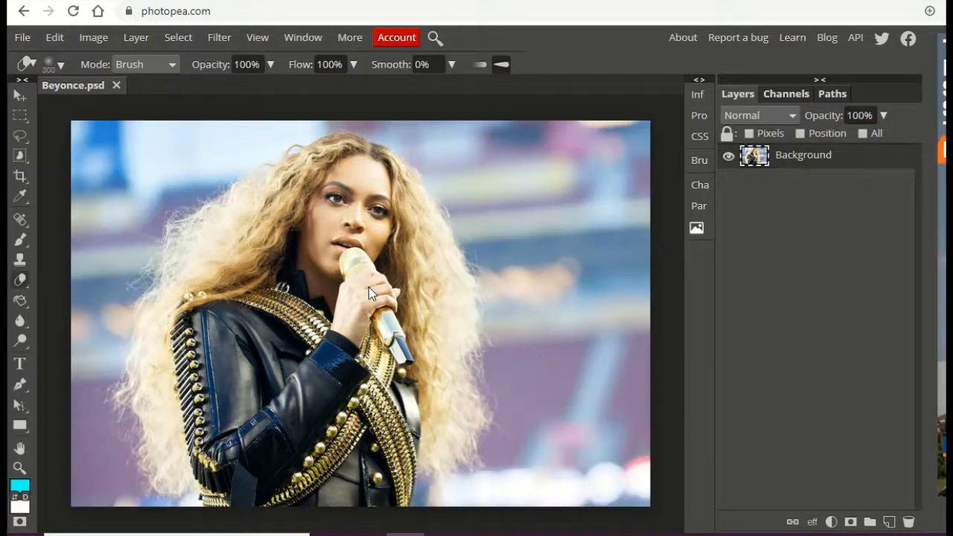
# Step: Select the singer with Object Selection by framing the whole figure, redoing the selection until it includes her hair
pyautogui.rightClick(22, 156)
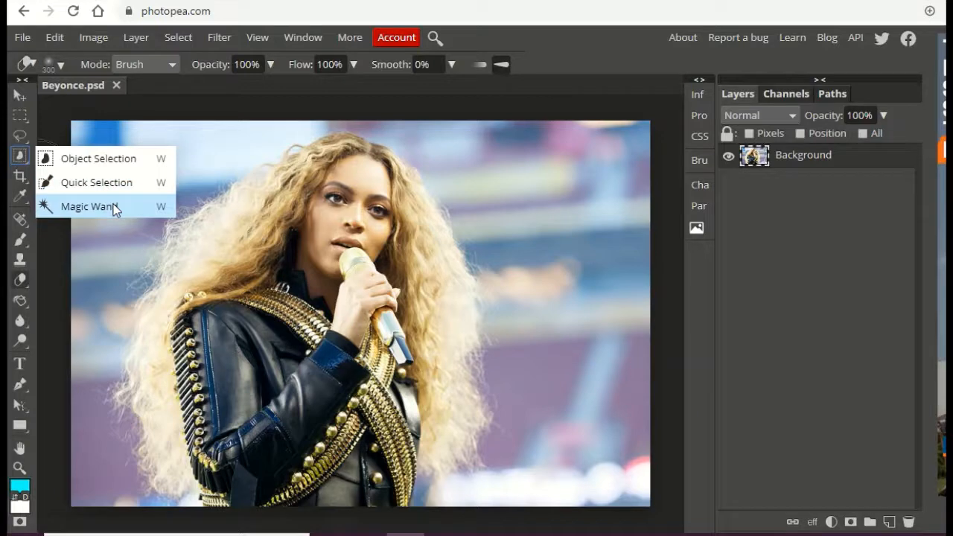
pyautogui.click(105, 159)
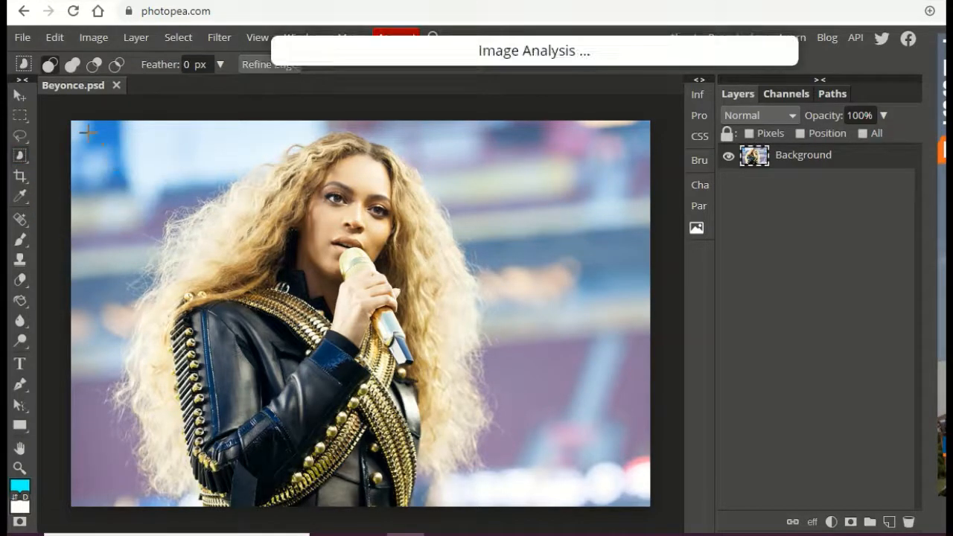
pyautogui.moveTo(61, 111); pyautogui.dragTo(594, 519)
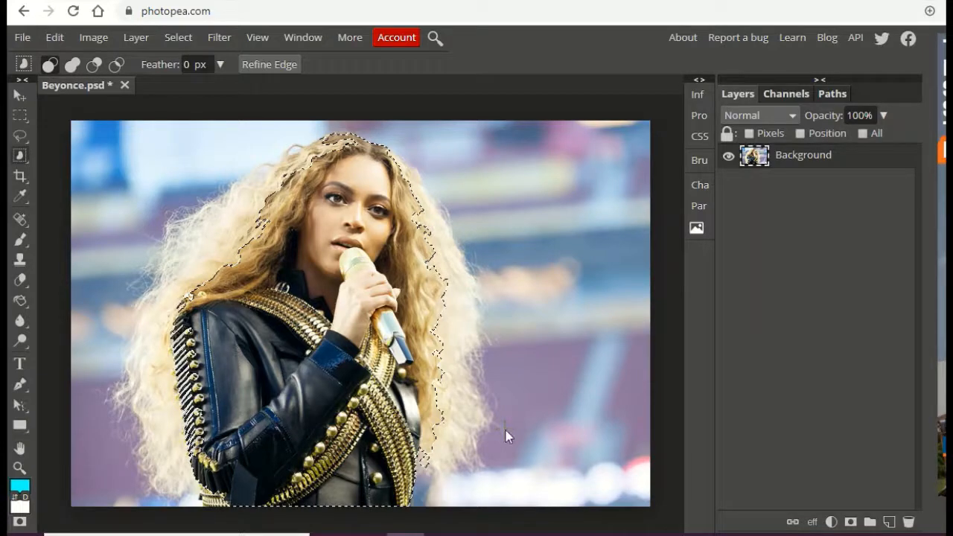
pyautogui.hotkey('ctrl', 'd')
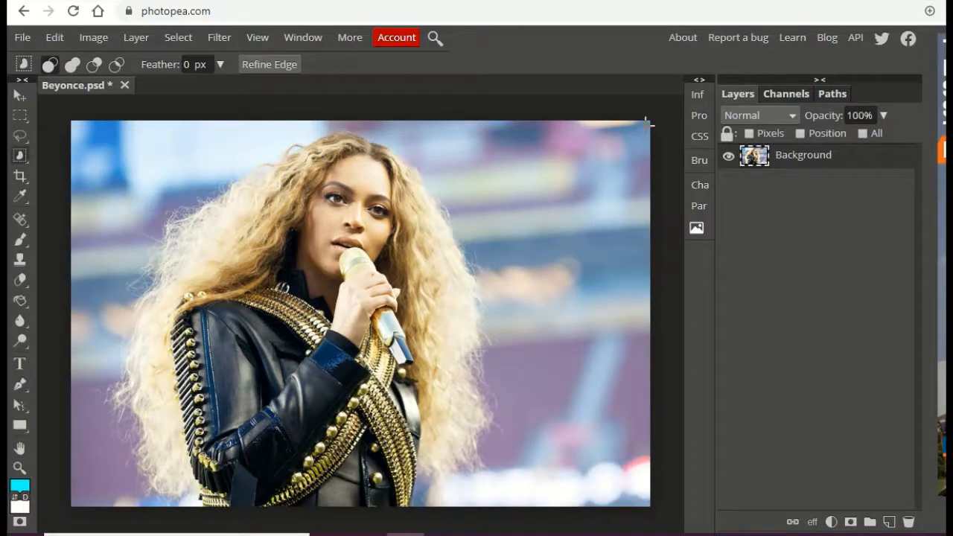
pyautogui.moveTo(650, 116); pyautogui.dragTo(16, 514)
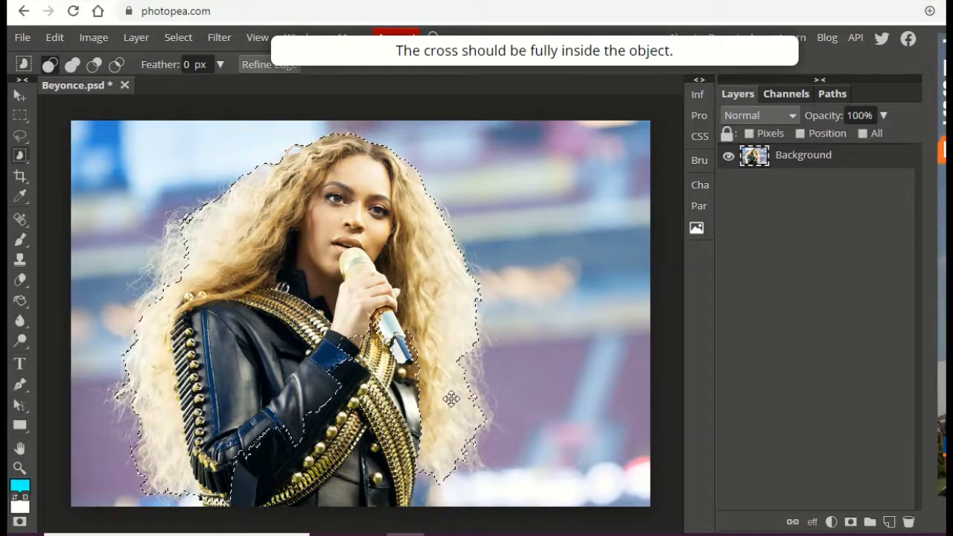
pyautogui.hotkey('ctrl', 'd')
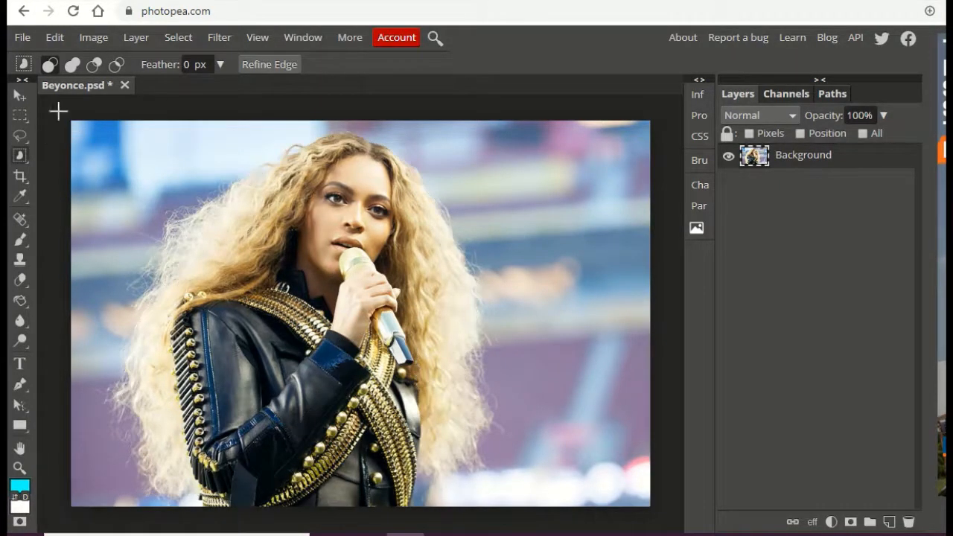
pyautogui.moveTo(63, 117); pyautogui.dragTo(632, 510)
pyautogui.hotkey('ctrl', 'd')
pyautogui.moveTo(67, 120); pyautogui.dragTo(569, 517)
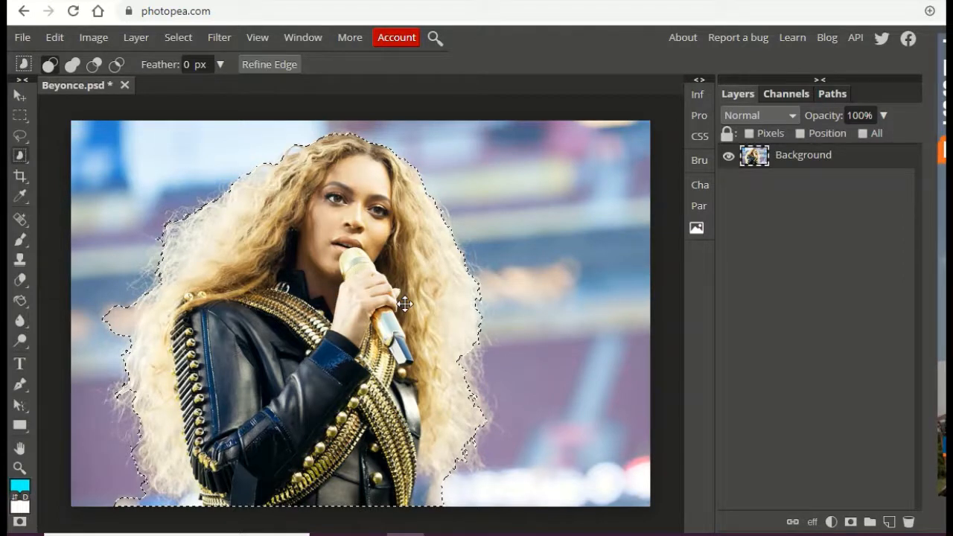
# Step: Try deleting the selected singer from the photo and undo the deletion
pyautogui.press('Delete')
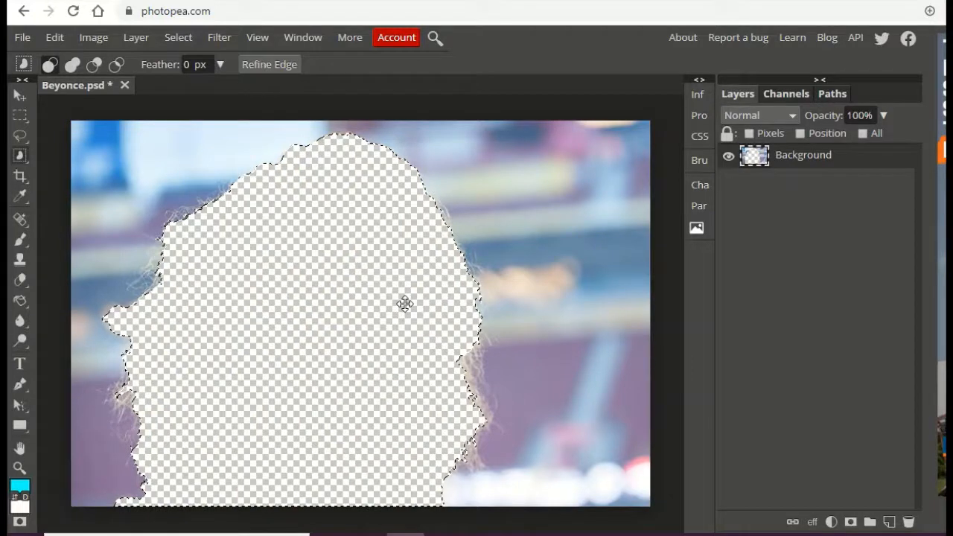
pyautogui.hotkey('ctrl', 'z')
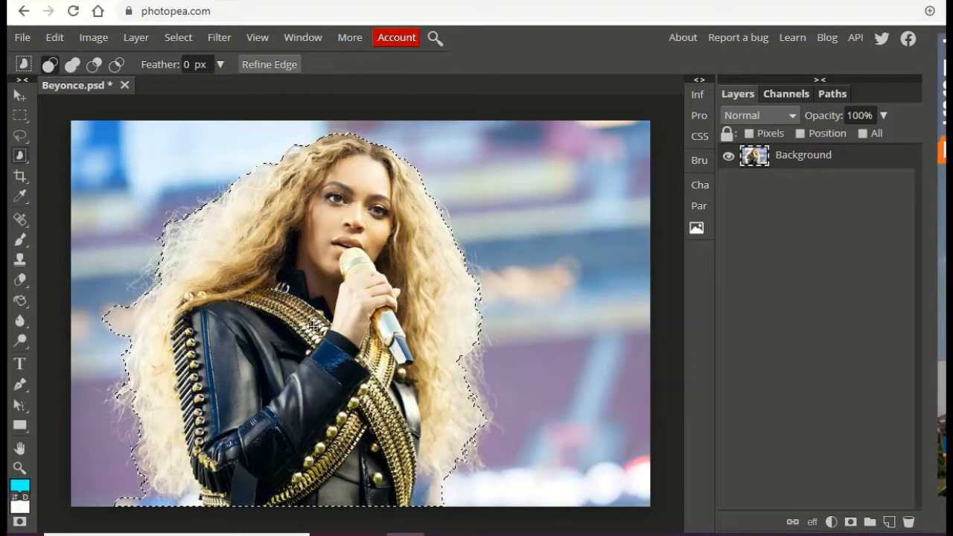
# Step: Invert the selection and delete the stadium background around the singer
pyautogui.click(178, 40)
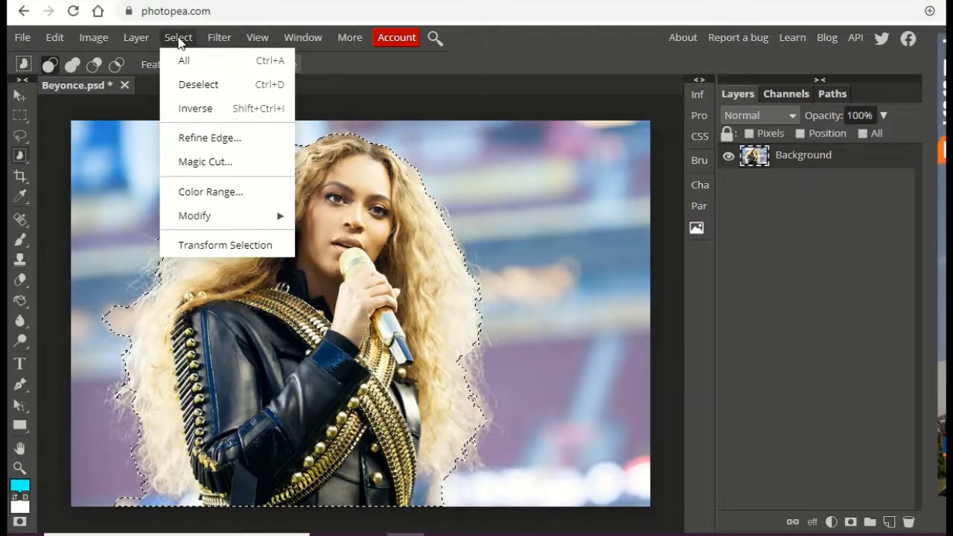
pyautogui.click(195, 109)
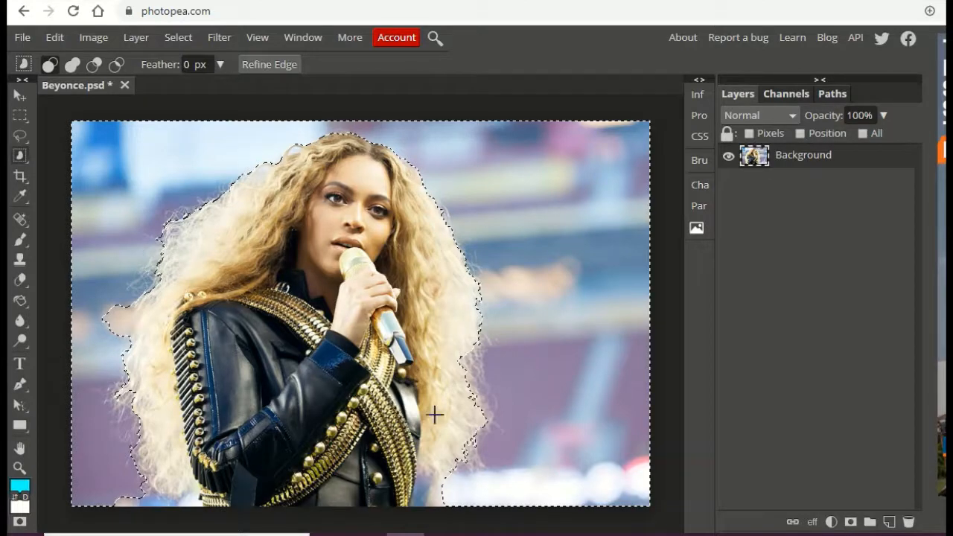
pyautogui.press('Delete')
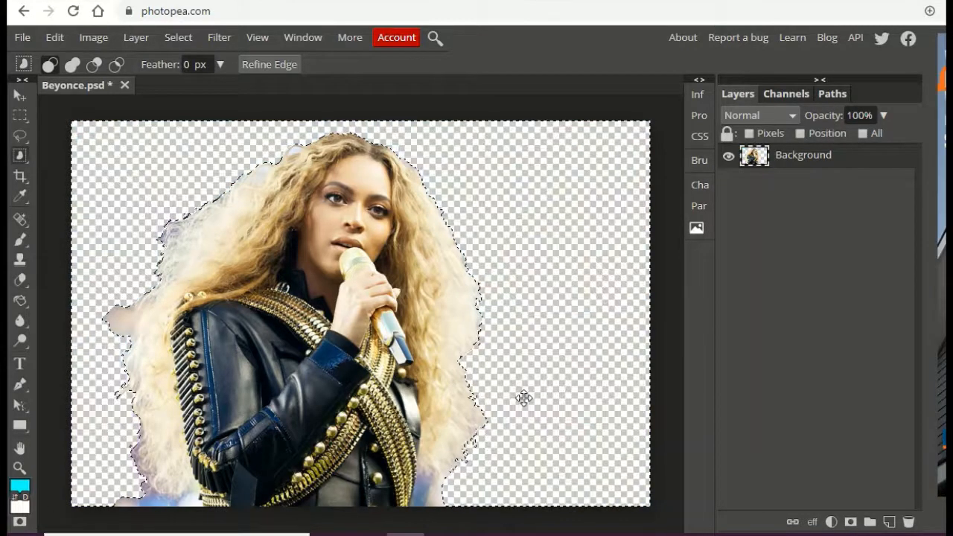
# Step: Clear the selection, add a new layer filled with cyan using the Paint Bucket, and place it below the Background layer
pyautogui.click(889, 522)
pyautogui.hotkey('ctrl', 'd')
pyautogui.press('g')
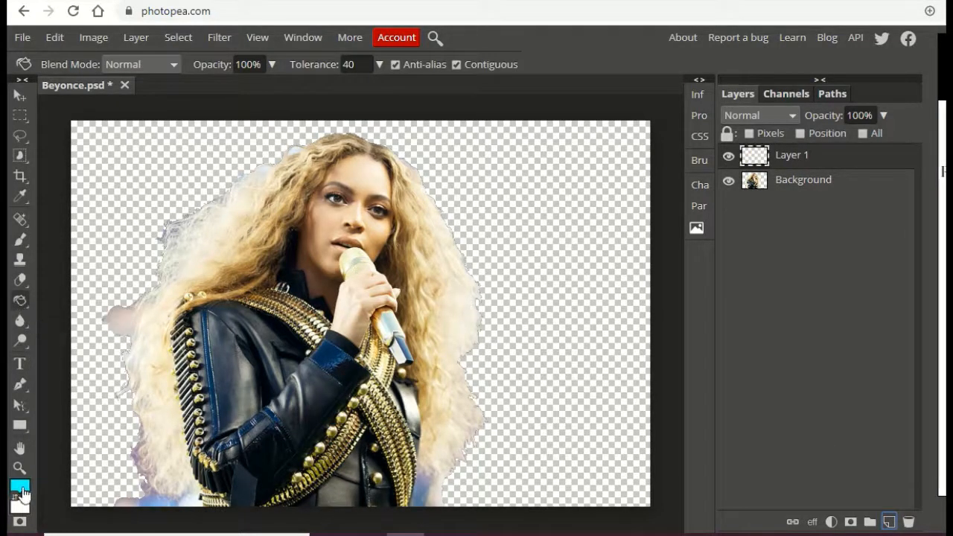
pyautogui.click(125, 166)
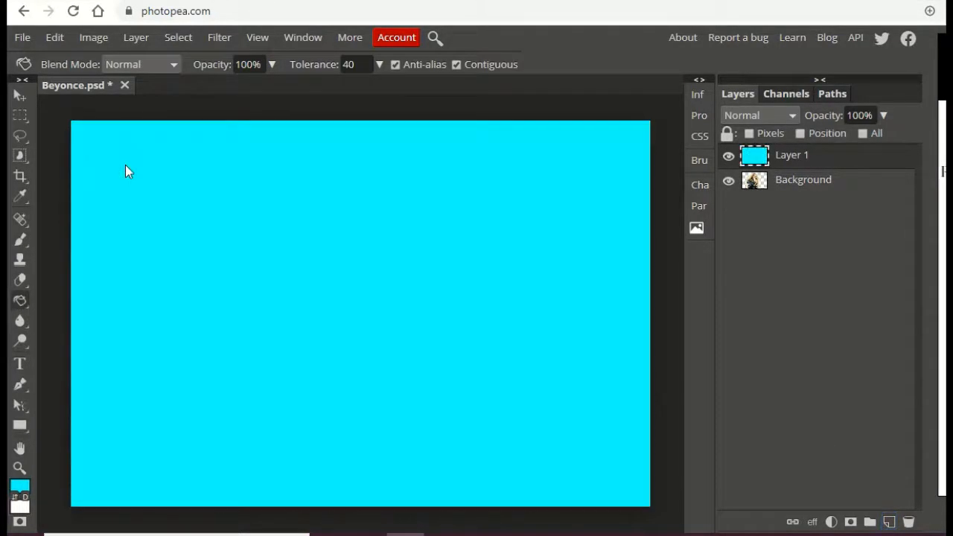
pyautogui.moveTo(853, 157); pyautogui.dragTo(858, 201)
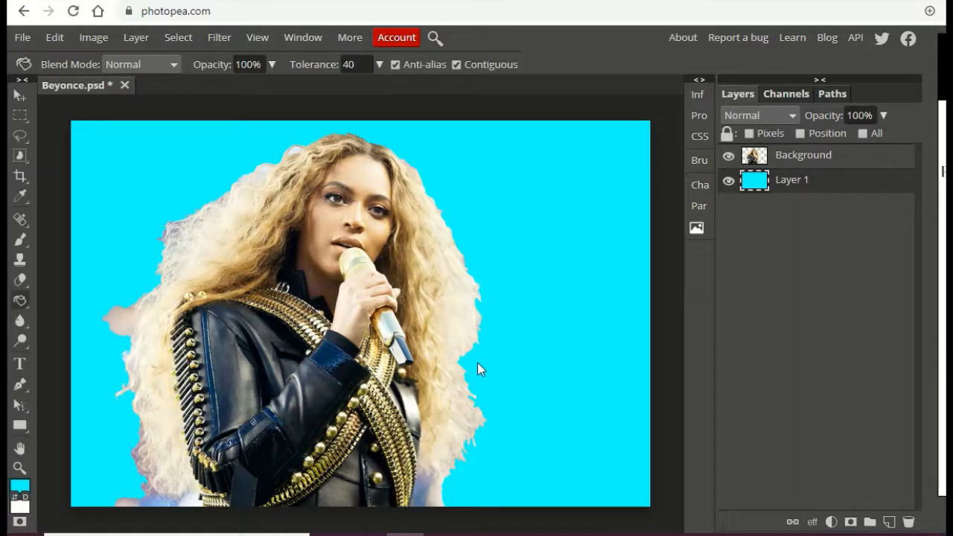
# Step: Make the Background layer active for the Eraser Tool and reduce the soft brush size to 149 px
pyautogui.rightClick(20, 285)
pyautogui.click(86, 281)
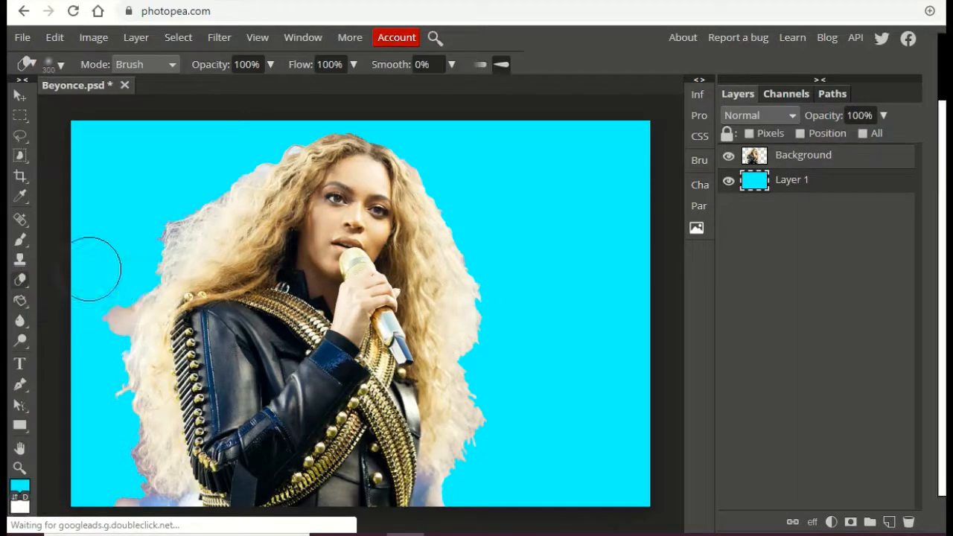
pyautogui.moveTo(87, 309)
pyautogui.mouseDown()
pyautogui.moveTo(95, 287)
pyautogui.moveTo(87, 335)
pyautogui.mouseUp()
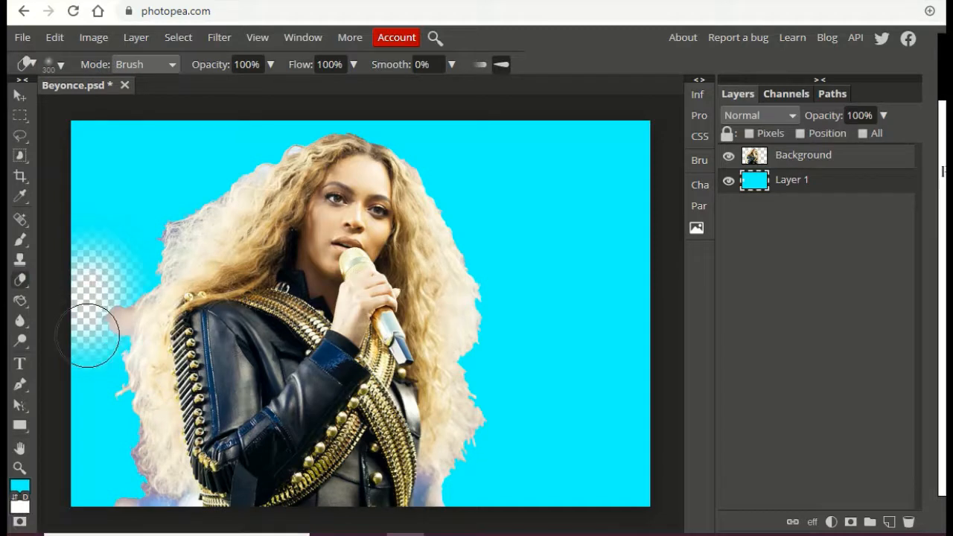
pyautogui.hotkey('ctrl', 'z')
pyautogui.click(877, 165)
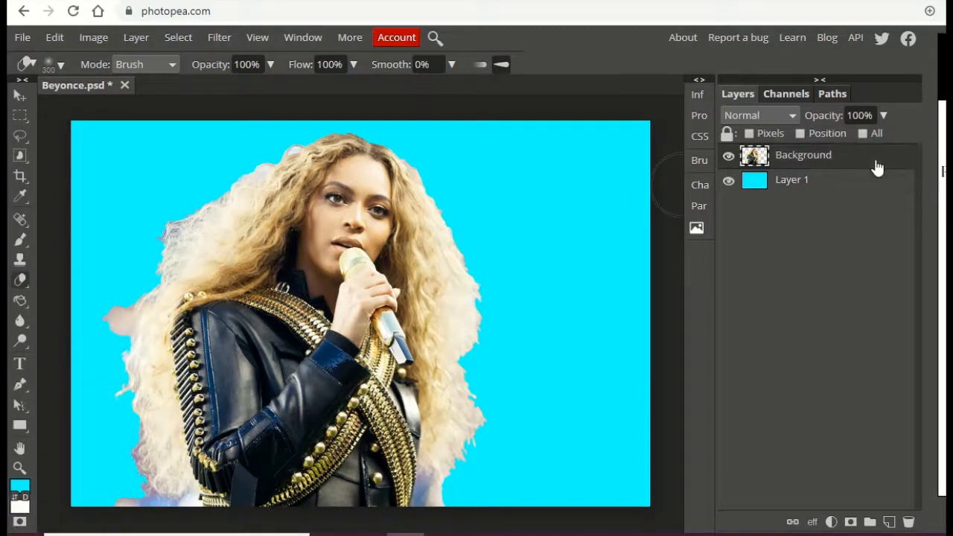
pyautogui.rightClick(93, 262)
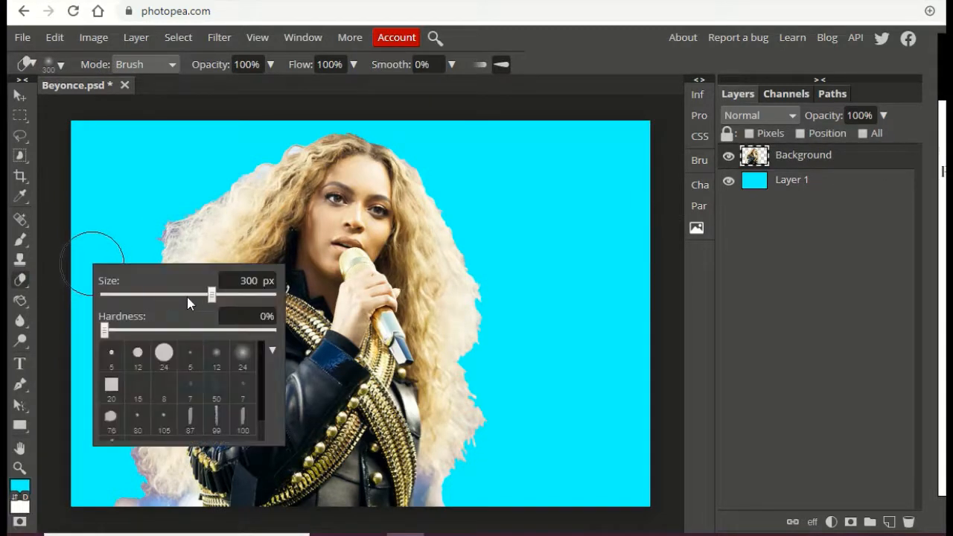
pyautogui.click(186, 297)
pyautogui.click(504, 234)
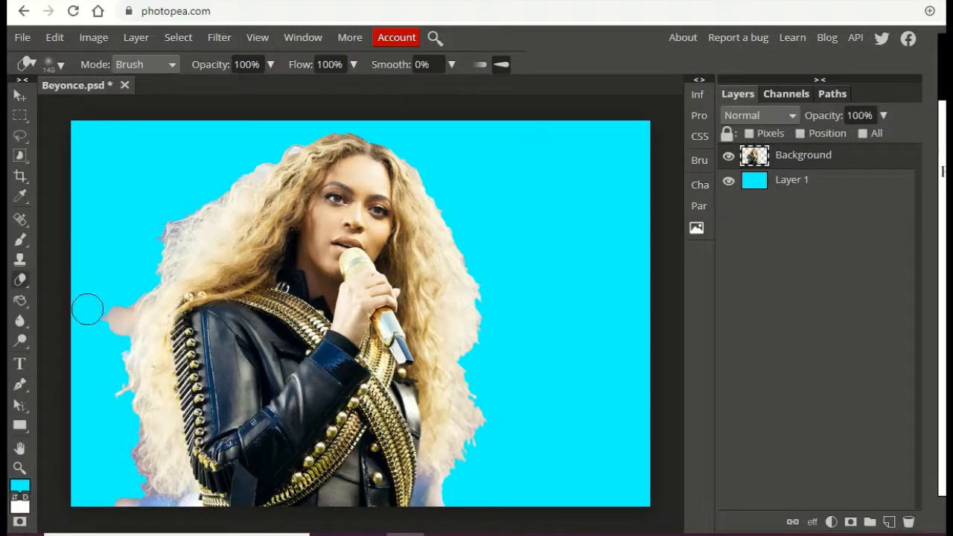
# Step: Erase the leftover background fringe along the outer left side of the hair and at its lower right edge with the soft brush
pyautogui.moveTo(87, 309)
pyautogui.mouseDown()
pyautogui.moveTo(120, 289)
pyautogui.moveTo(105, 326)
pyautogui.moveTo(144, 234)
pyautogui.moveTo(161, 220)
pyautogui.moveTo(149, 243)
pyautogui.moveTo(189, 189)
pyautogui.mouseUp()
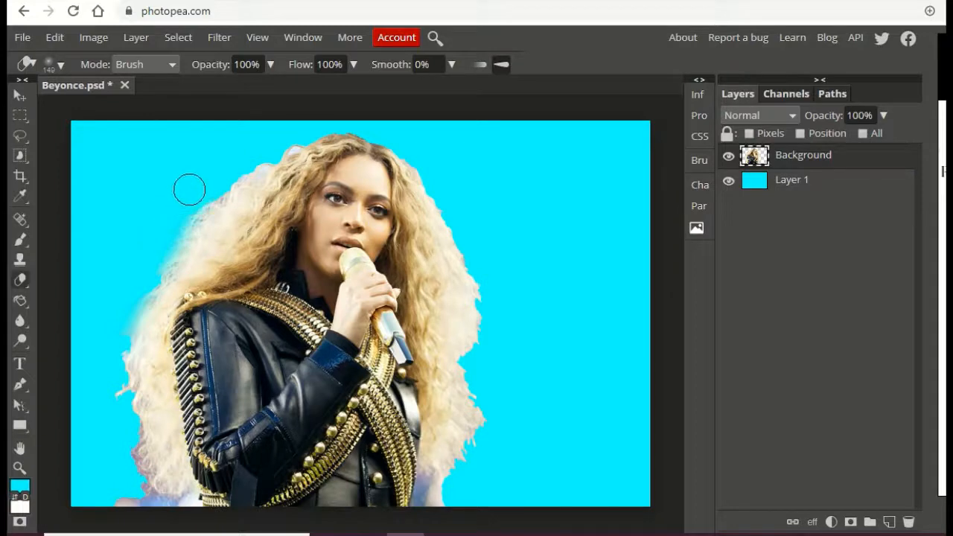
pyautogui.moveTo(100, 434)
pyautogui.mouseDown()
pyautogui.moveTo(112, 370)
pyautogui.moveTo(115, 410)
pyautogui.moveTo(113, 417)
pyautogui.moveTo(121, 320)
pyautogui.moveTo(165, 246)
pyautogui.mouseUp()
pyautogui.moveTo(118, 429)
pyautogui.mouseDown()
pyautogui.moveTo(135, 507)
pyautogui.moveTo(152, 513)
pyautogui.mouseUp()
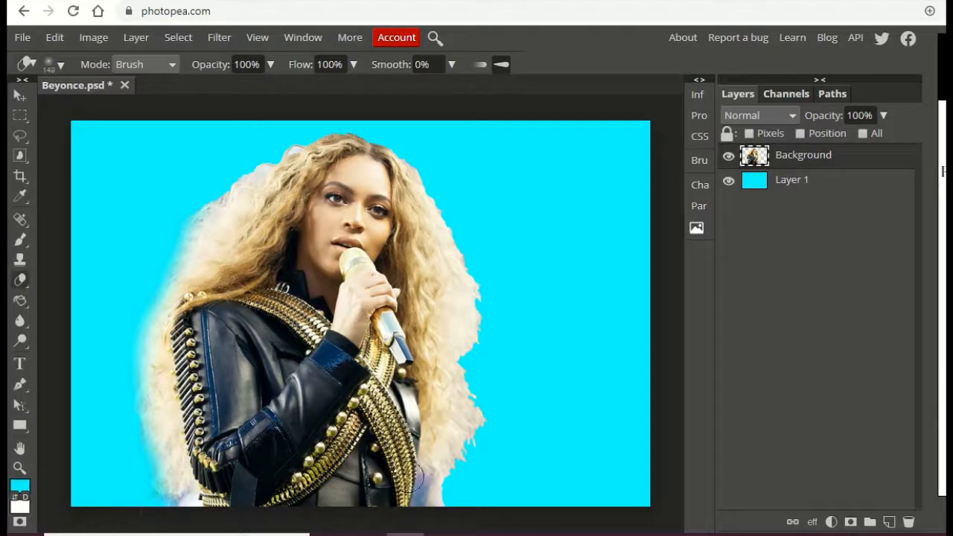
pyautogui.moveTo(418, 475)
pyautogui.mouseDown()
pyautogui.moveTo(448, 498)
pyautogui.moveTo(438, 513)
pyautogui.moveTo(435, 501)
pyautogui.moveTo(460, 481)
pyautogui.mouseUp()
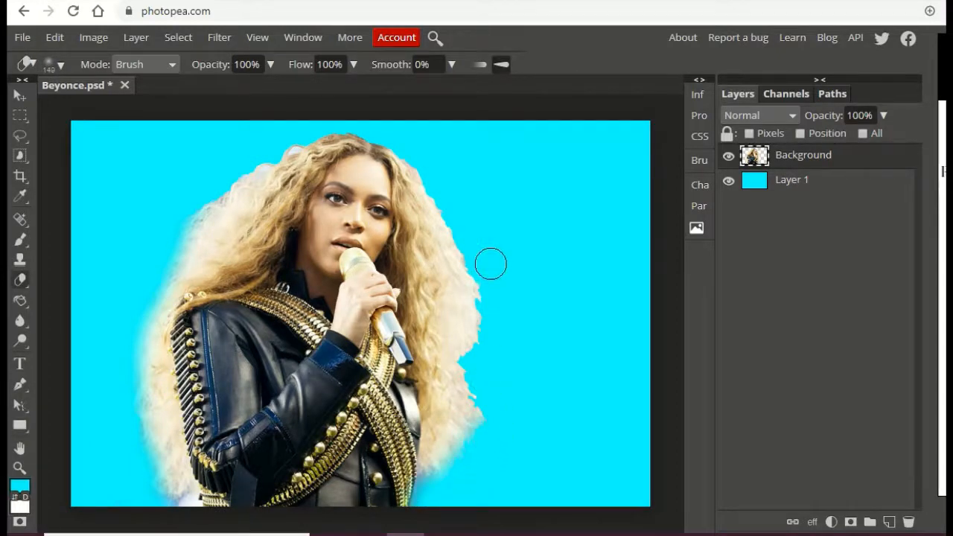
# Step: Examine the cut-out edge of the hair on the microphone side up close, from cheek height down to the lower tips
pyautogui.hotkey('ctrl', '+')
pyautogui.hotkey('ctrl', '+')
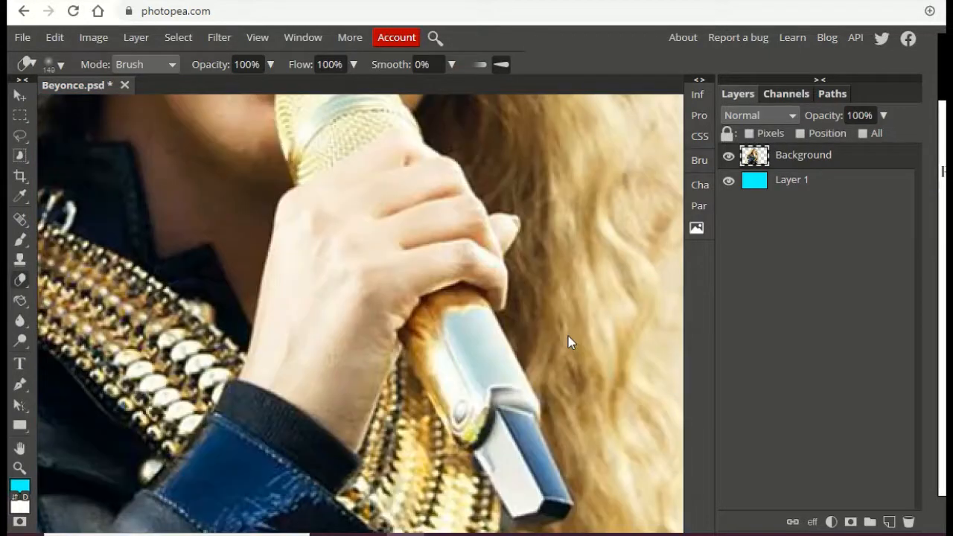
pyautogui.hotkey('ctrl', '+')
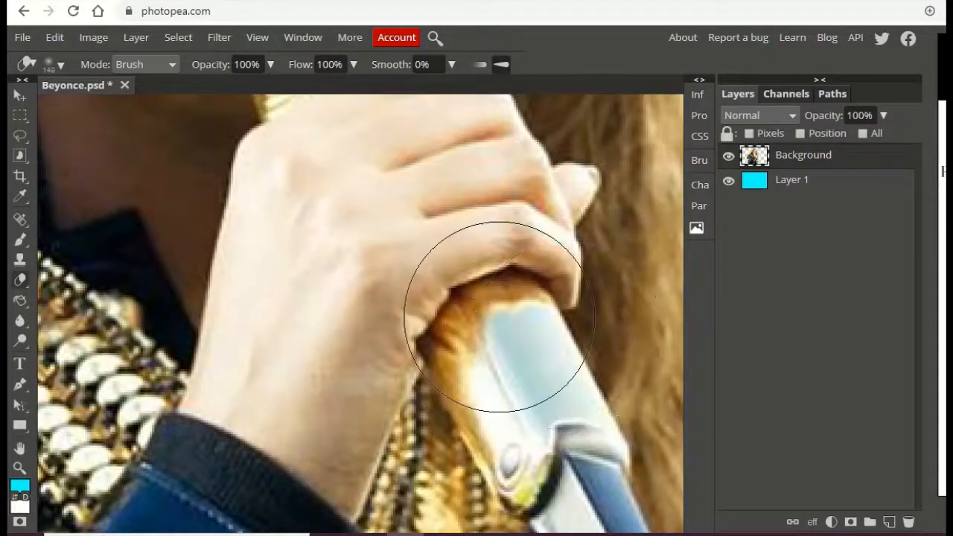
pyautogui.scroll(-8, 499, 317)
pyautogui.scroll(-8, 485, 329)
pyautogui.scroll(20, 484, 328)
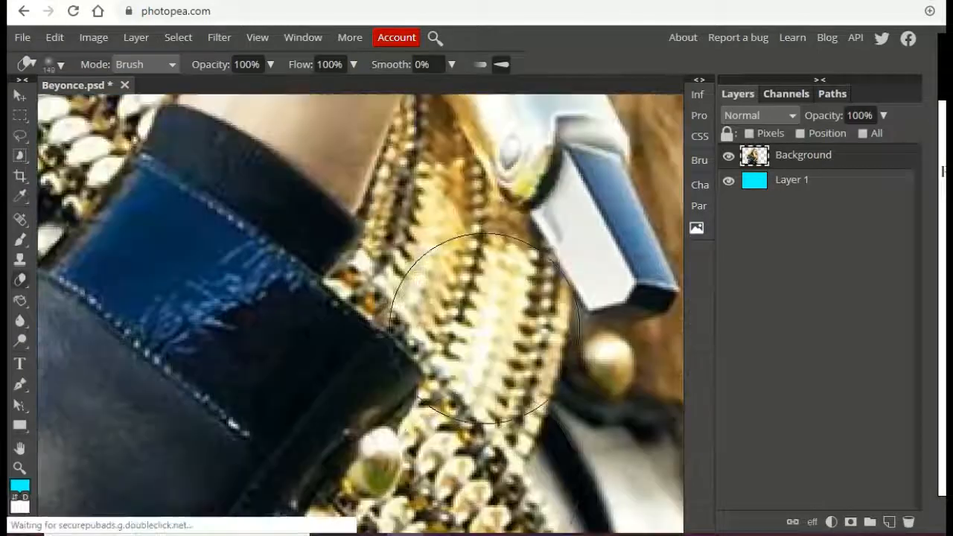
pyautogui.scroll(-8, 484, 328)
pyautogui.scroll(-3, 484, 328)
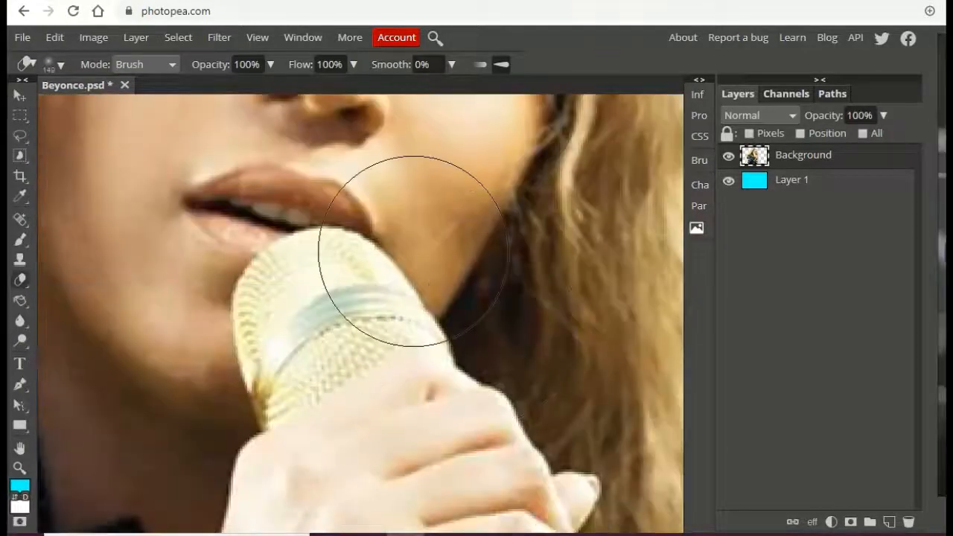
pyautogui.press('space')
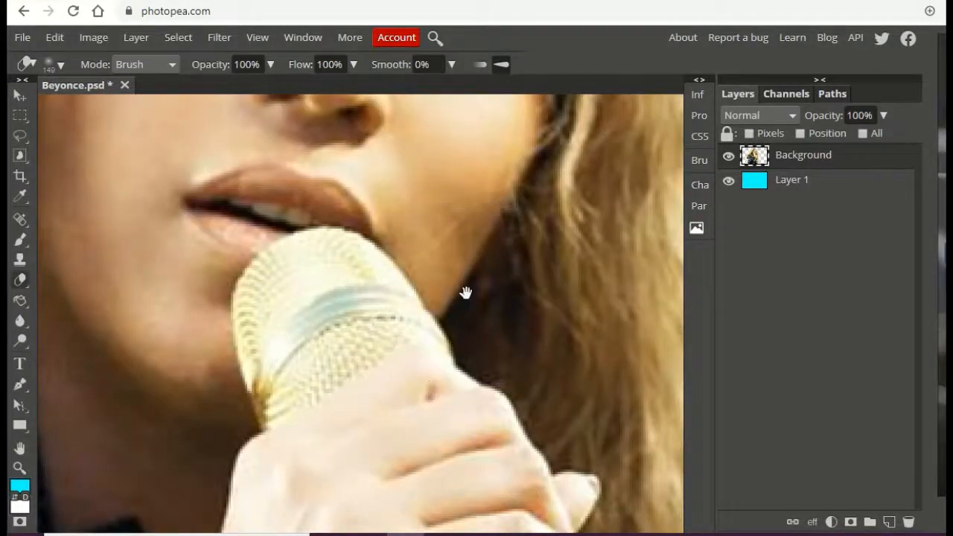
pyautogui.moveTo(647, 278)
pyautogui.mouseDown()
pyautogui.moveTo(403, 282)
pyautogui.moveTo(283, 271)
pyautogui.mouseUp()
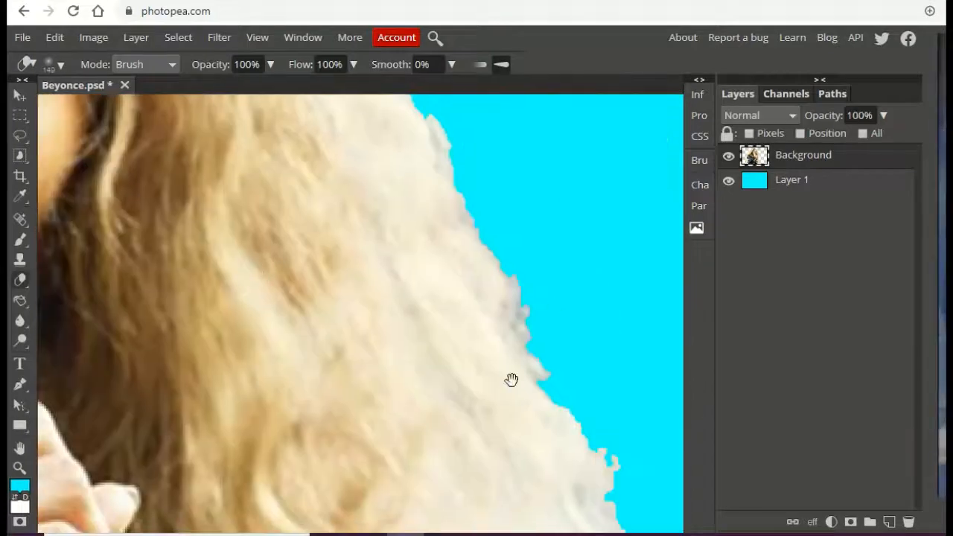
pyautogui.moveTo(510, 379); pyautogui.dragTo(280, 216)
pyautogui.moveTo(276, 425); pyautogui.dragTo(394, 247)
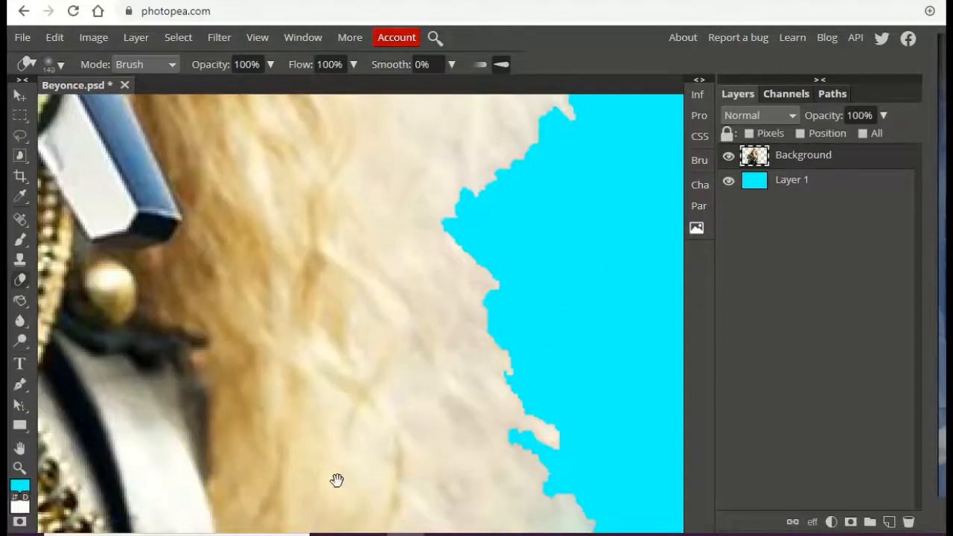
pyautogui.moveTo(335, 481); pyautogui.dragTo(349, 196)
pyautogui.moveTo(463, 214); pyautogui.dragTo(352, 319)
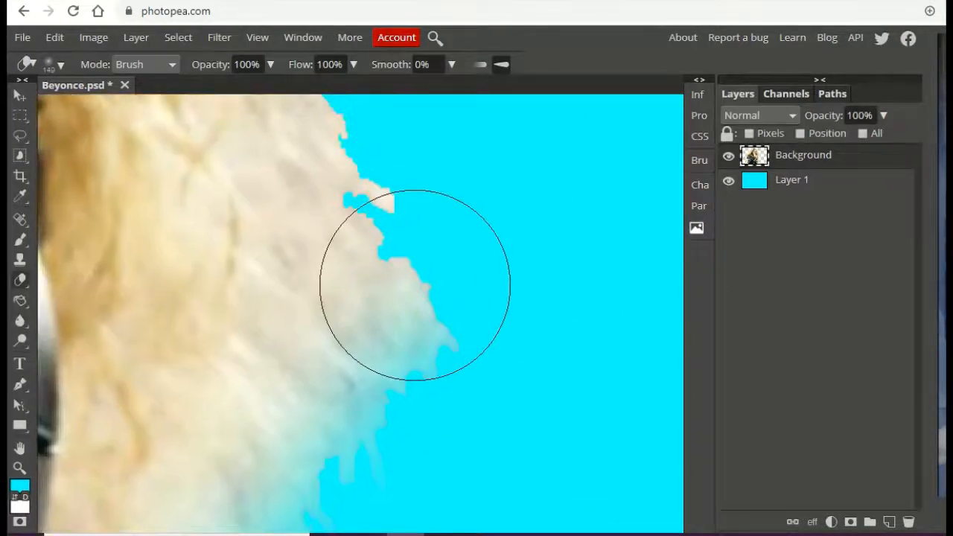